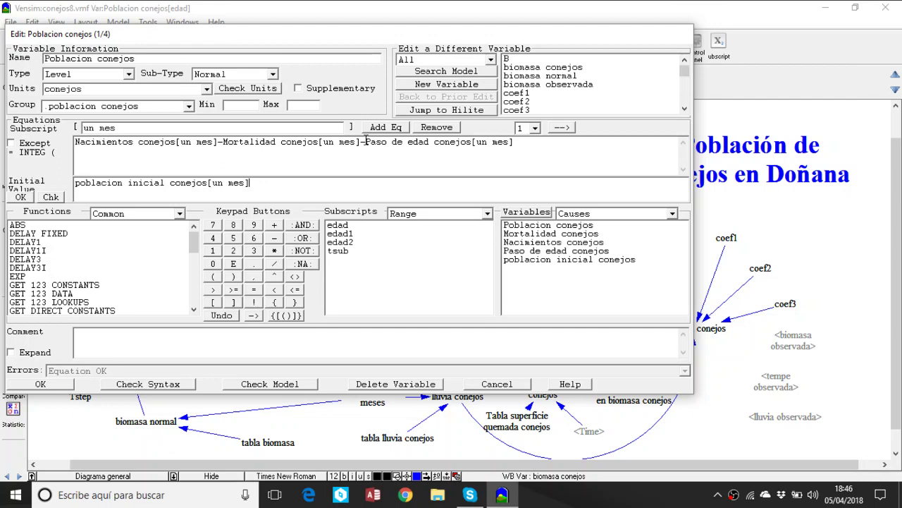
- Review the Poblacion conejos level equations for dos meses, tres meses and adultos, and close the equation editor without saving
left_click(536, 128)
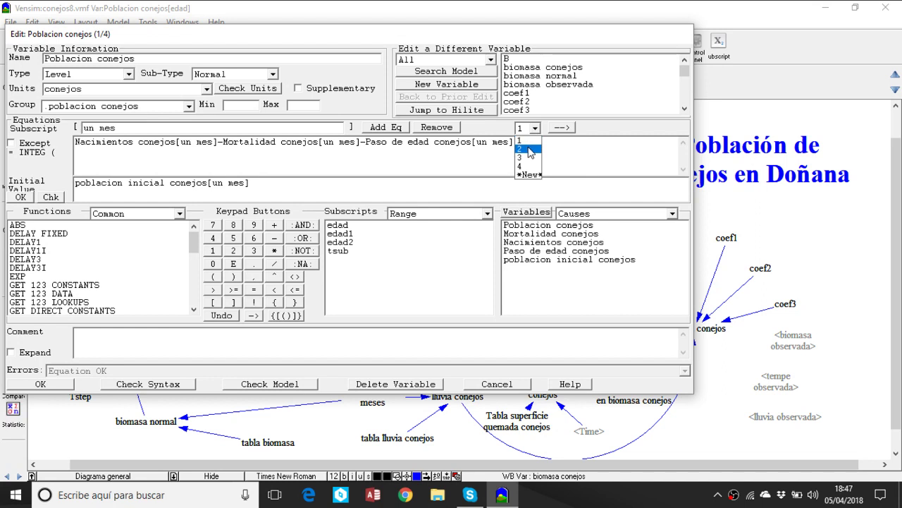
left_click(531, 150)
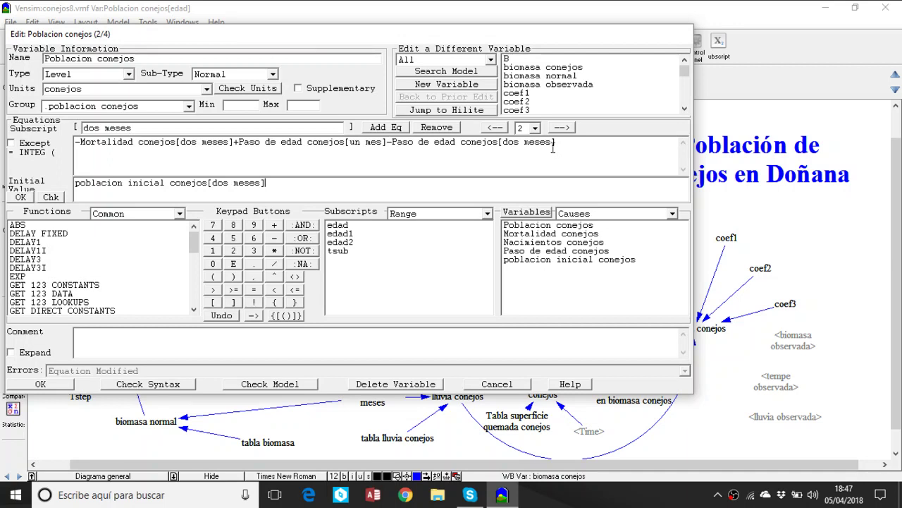
left_click(535, 128)
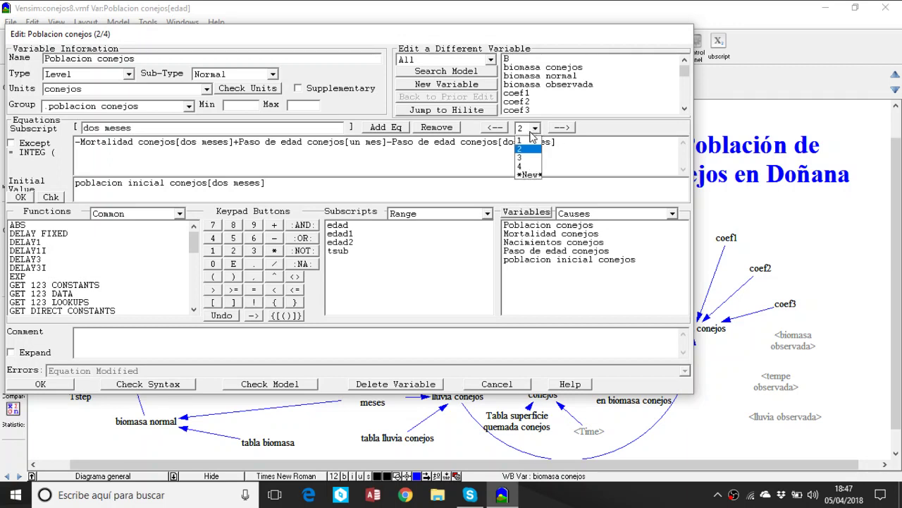
left_click(525, 157)
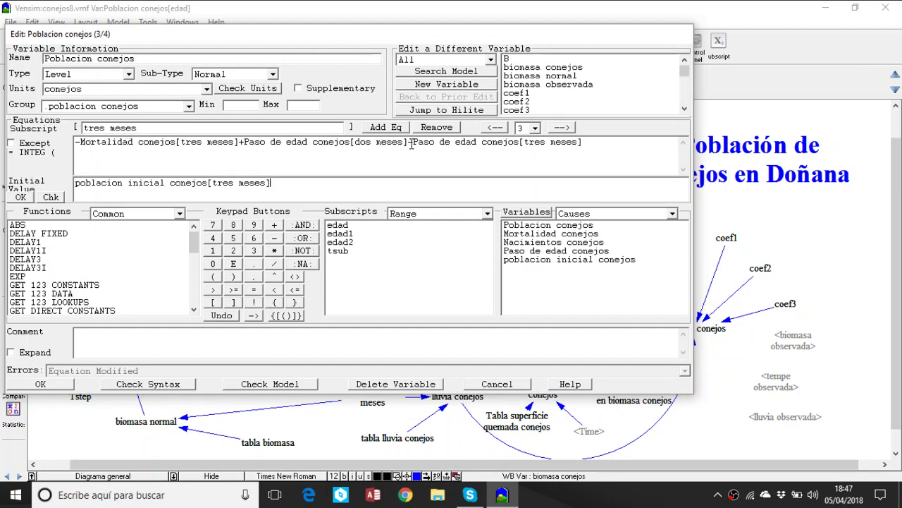
left_click(535, 127)
left_click(525, 167)
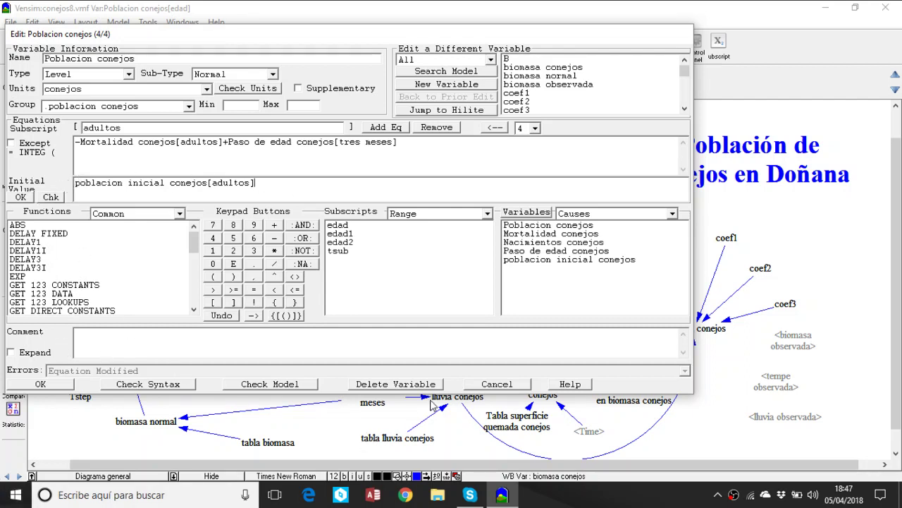
left_click(497, 383)
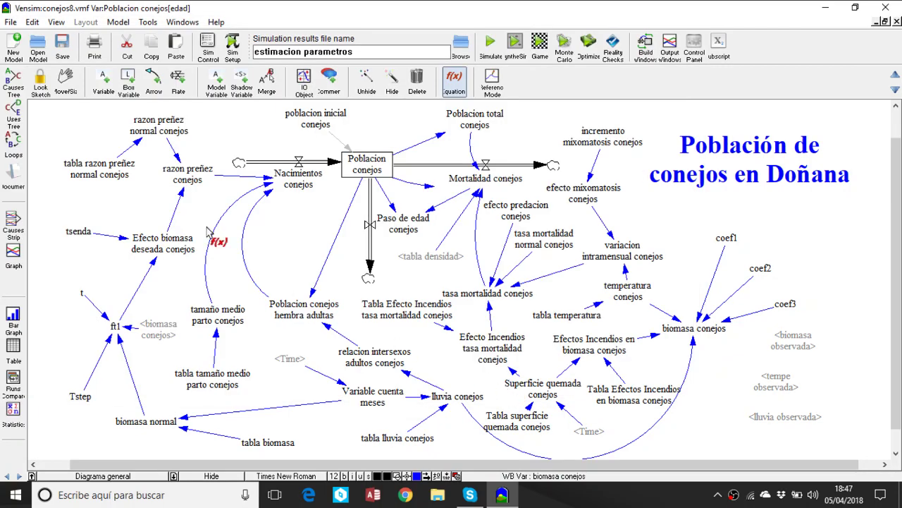
- View the documented equations of Poblacion conejos for all age subscripts and return to the sketch
left_click(65, 83)
left_click(13, 178)
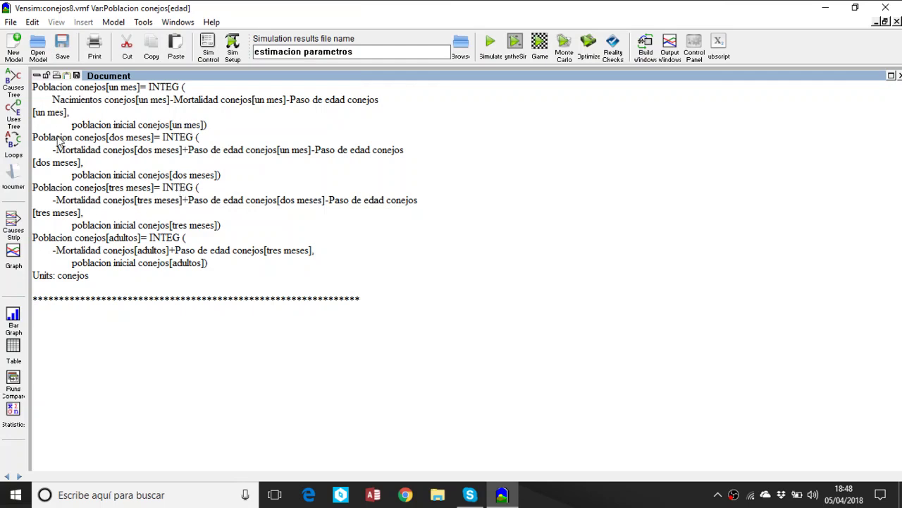
left_click(37, 77)
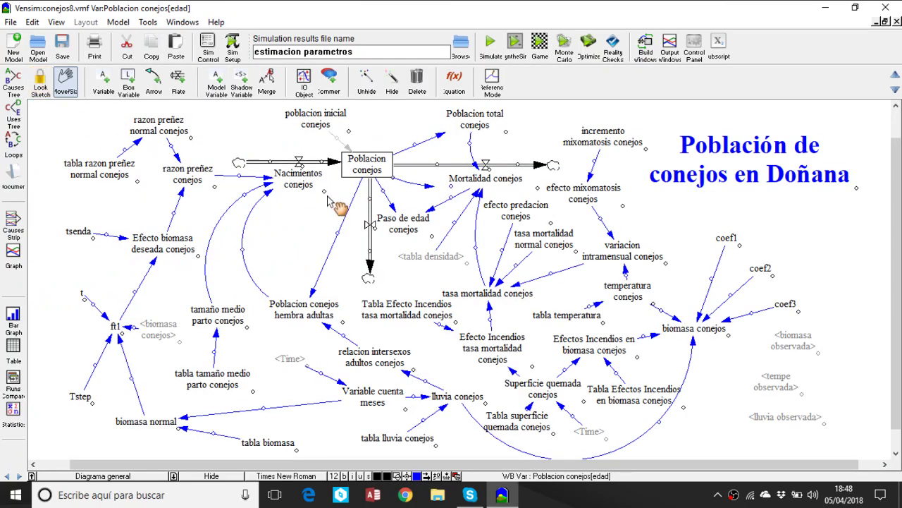
- Document the equations of Nacimientos conejos, tamaño medio parto conejos and Variable cuenta meses
left_click(299, 182)
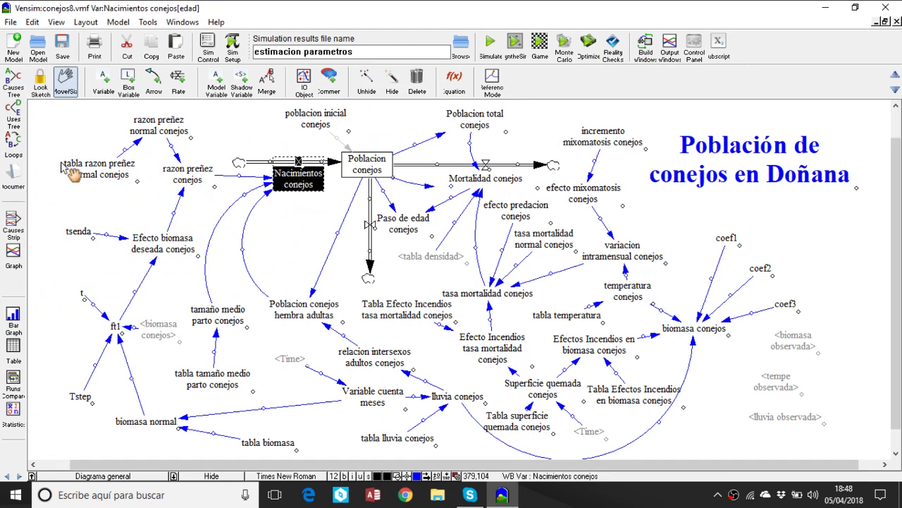
left_click(17, 179)
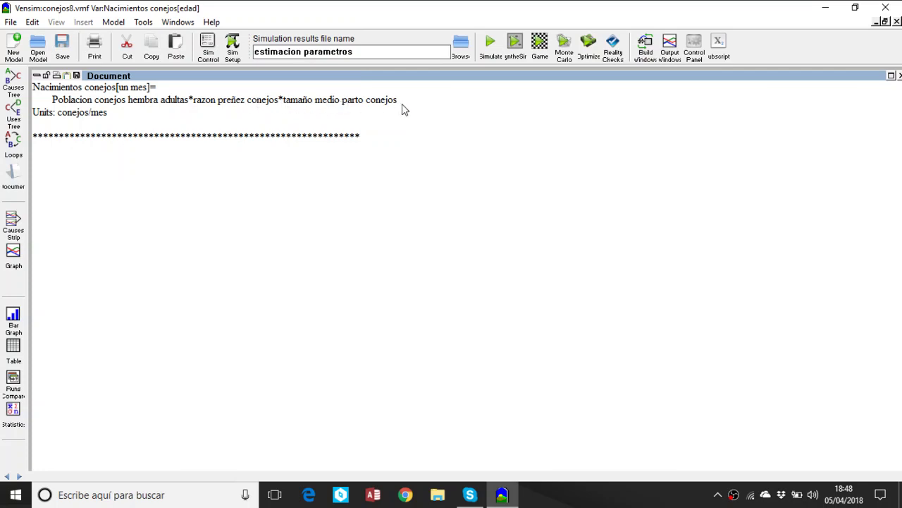
left_click(345, 103)
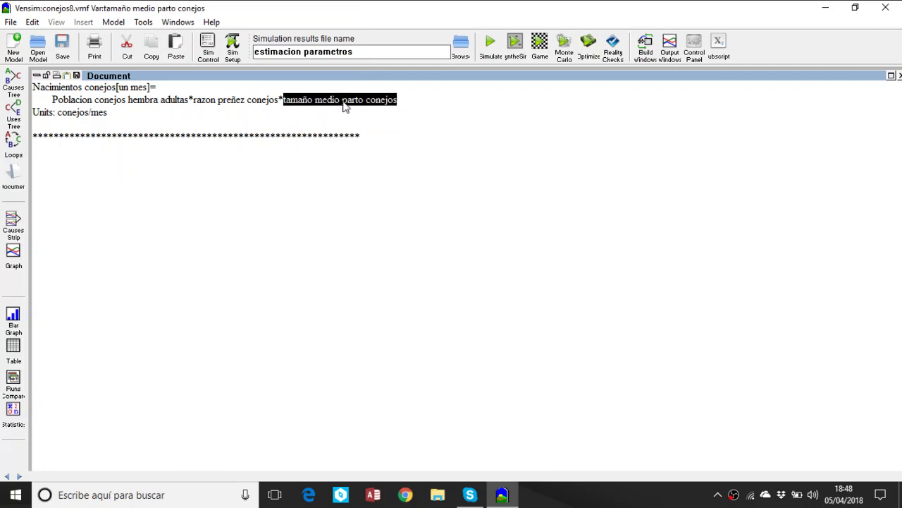
left_click(11, 182)
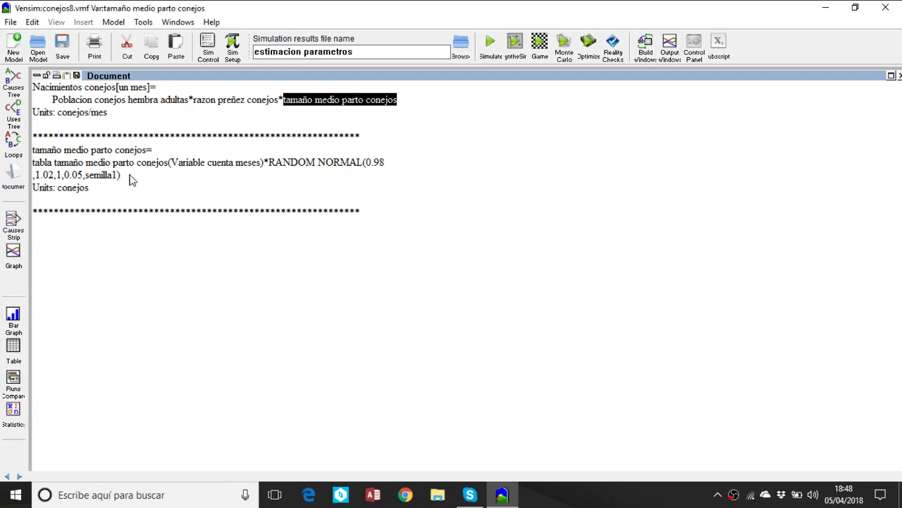
left_click(215, 168)
left_click(14, 185)
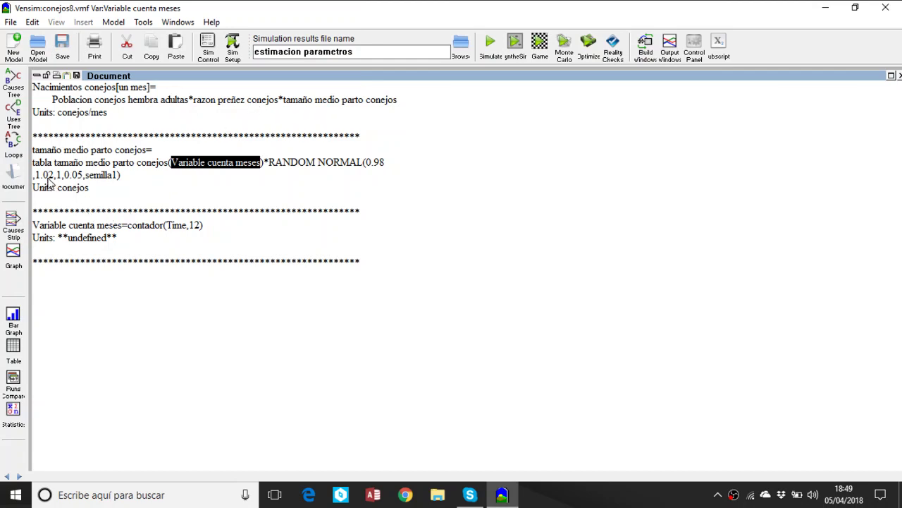
- Document the equations of razon preñez conejos, razon preñez normal conejos and Efecto biomasa deseada conejos, and close the document output
left_click(252, 101)
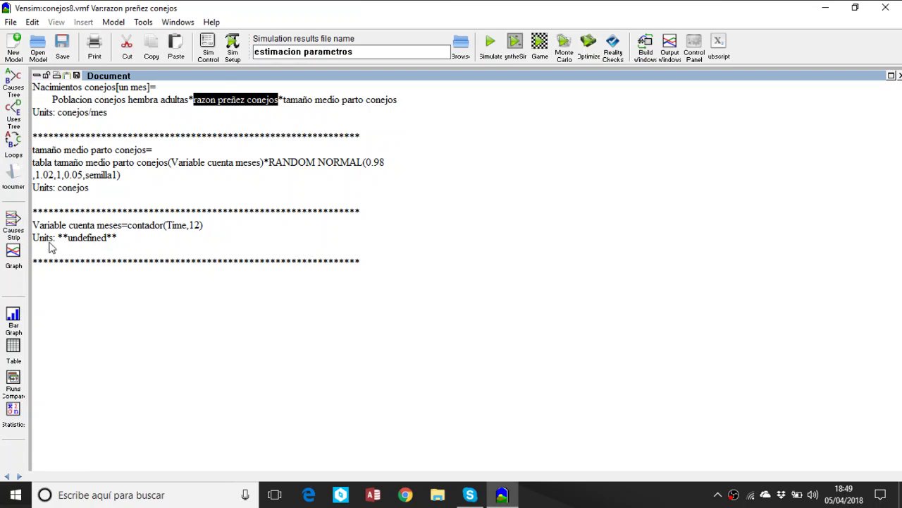
left_click(20, 190)
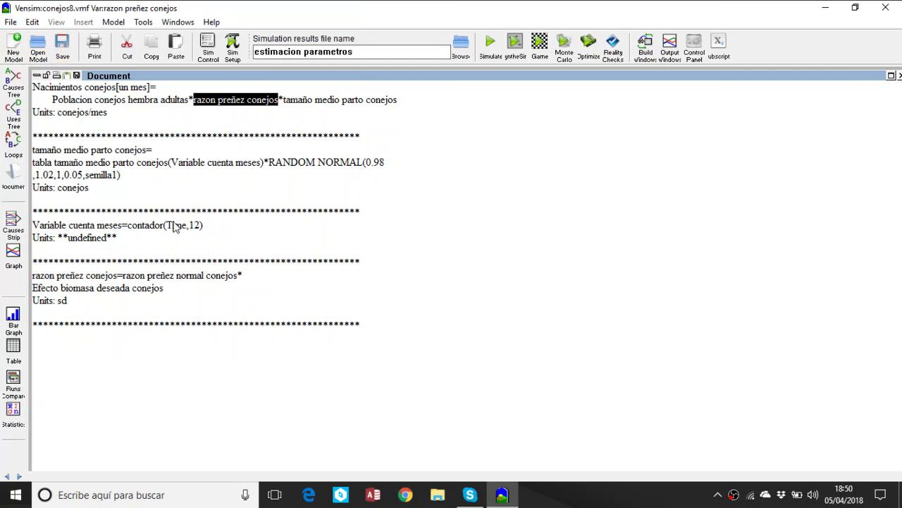
left_click(180, 276)
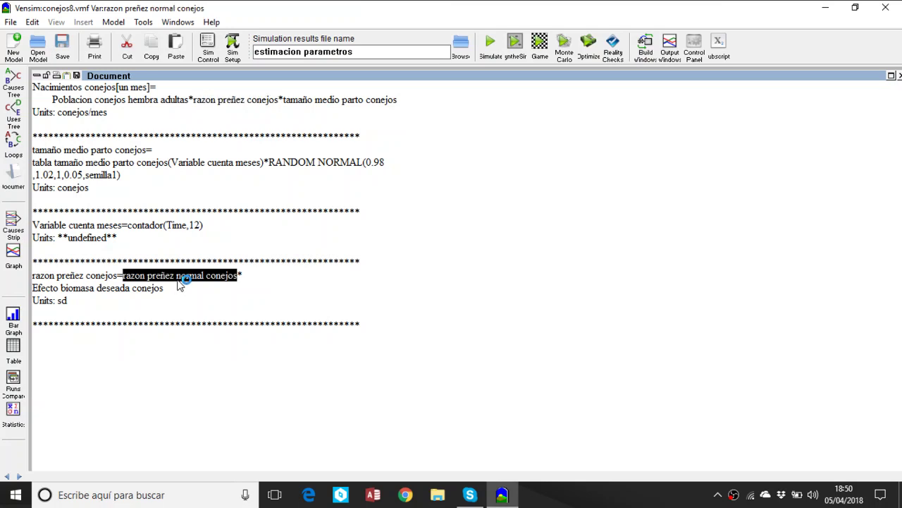
left_click(15, 185)
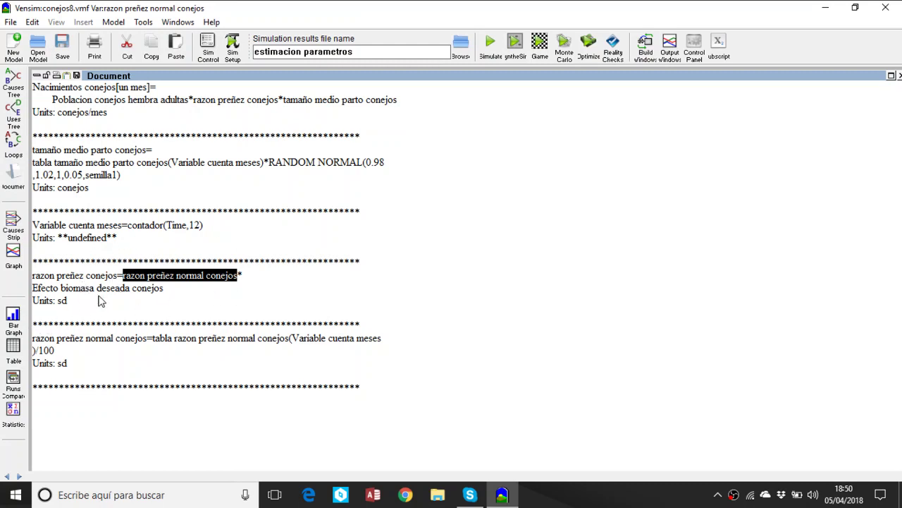
double_click(144, 292)
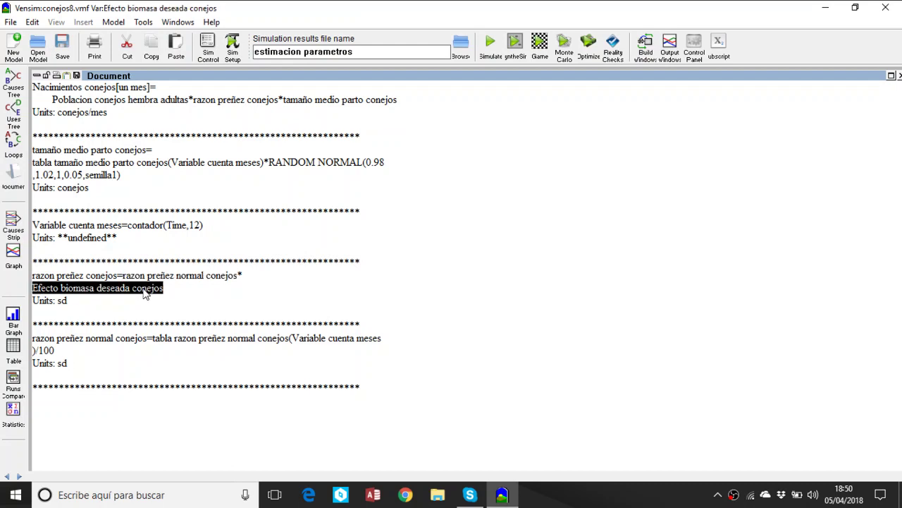
left_click(15, 194)
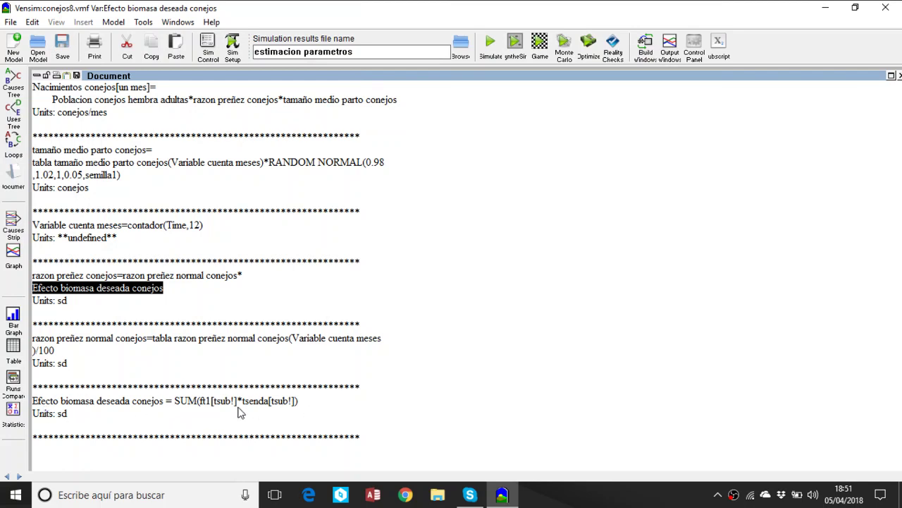
left_click(38, 76)
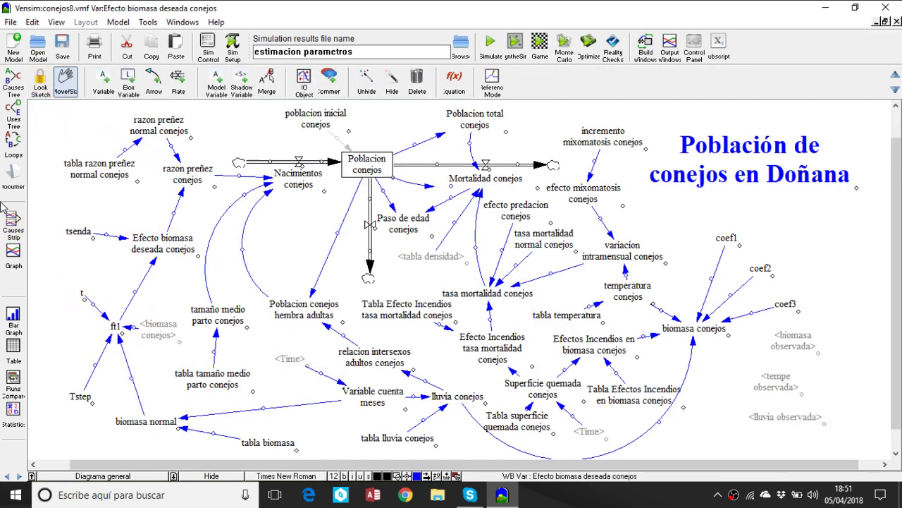
- Examine the lookup tabla razon preñez normal conejos as a graph, including its full list of monthly points
left_click(454, 95)
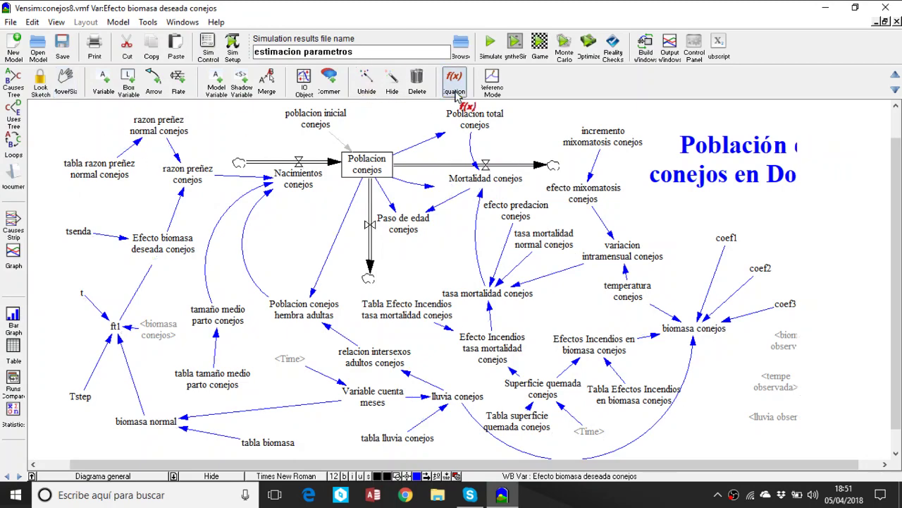
left_click(110, 169)
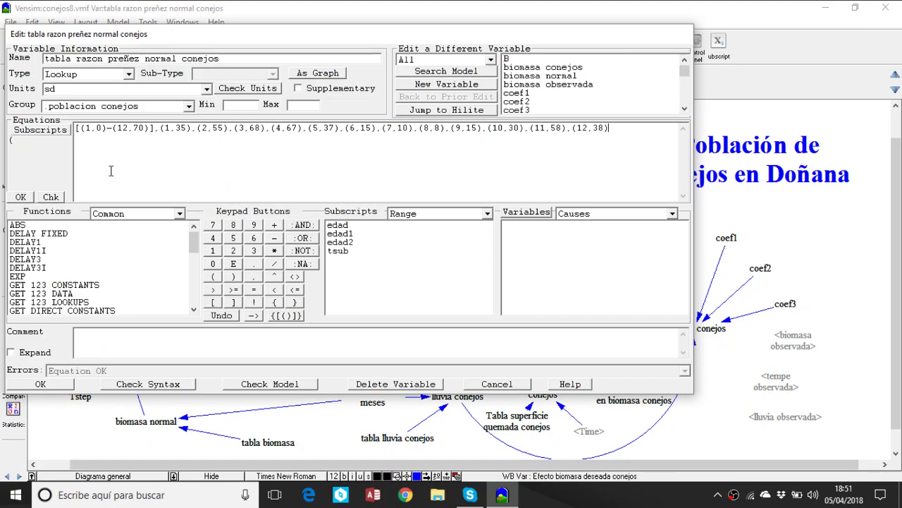
left_click(319, 73)
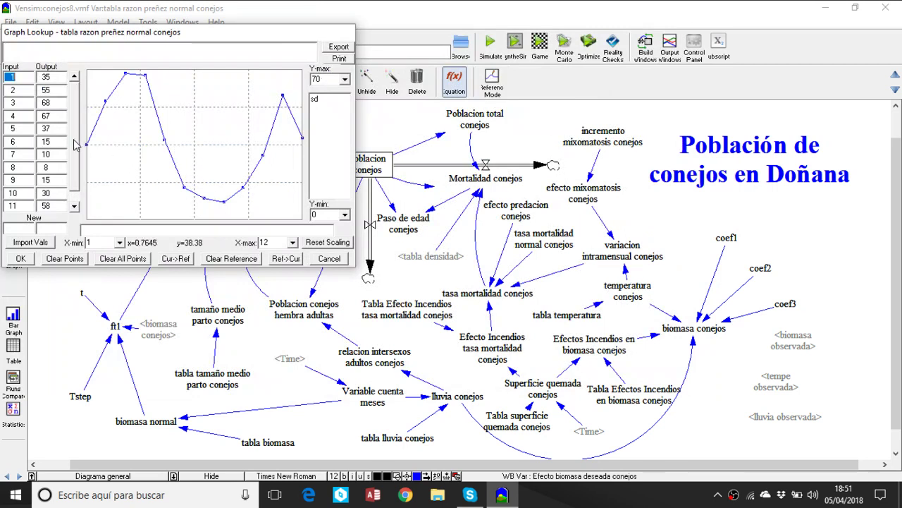
left_click_drag(75, 139, 76, 169)
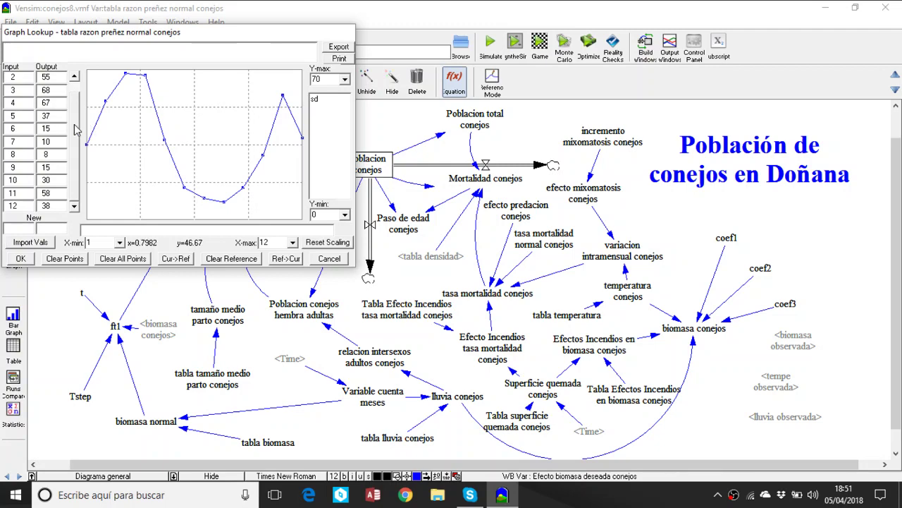
scroll(83, 108, "up", 1)
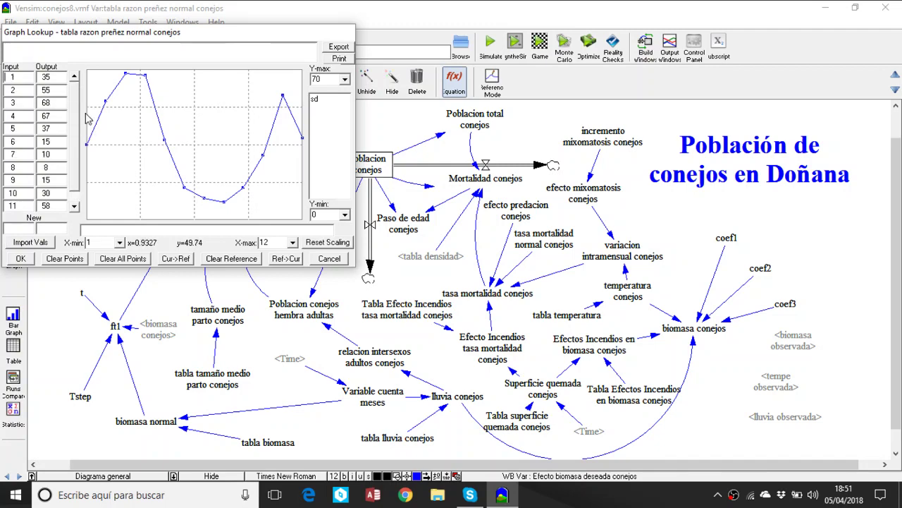
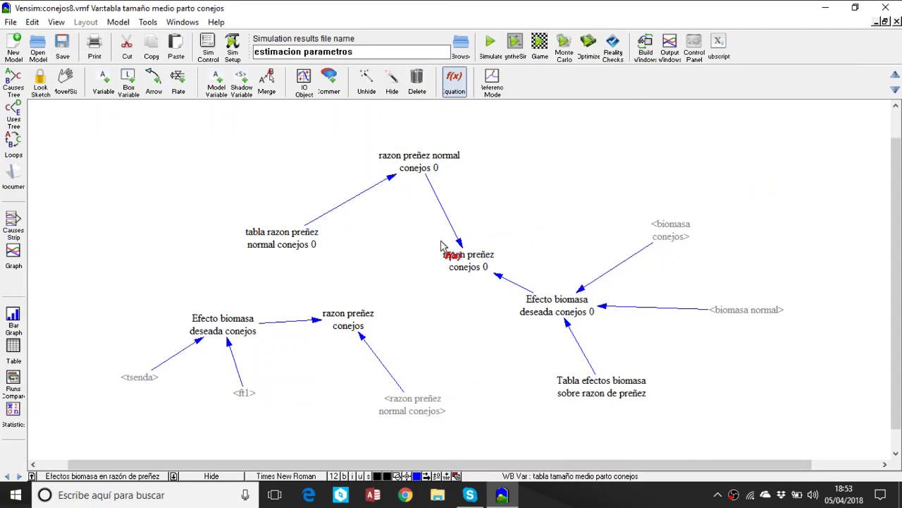
- Document the equations of razon preñez conejos 0 and Efecto biomasa deseada conejos 0, and return to the sketch
left_click(66, 81)
left_click(409, 164)
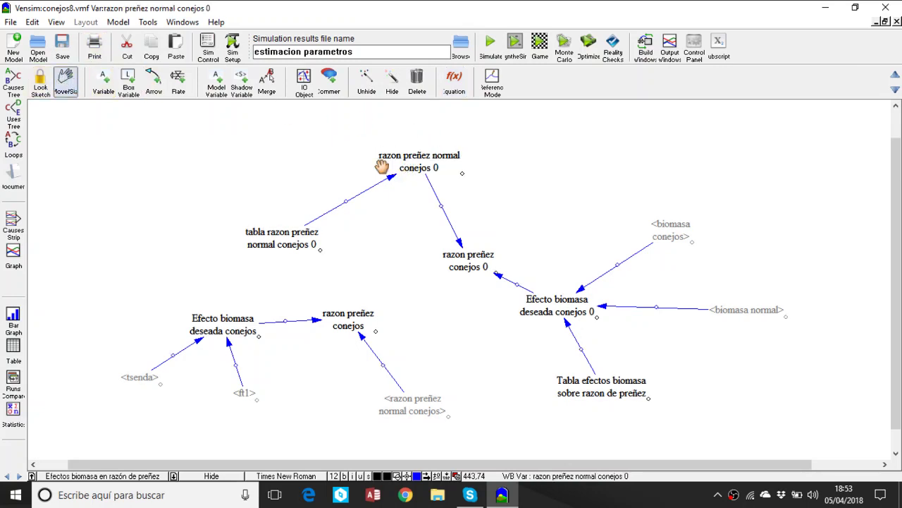
left_click(488, 269)
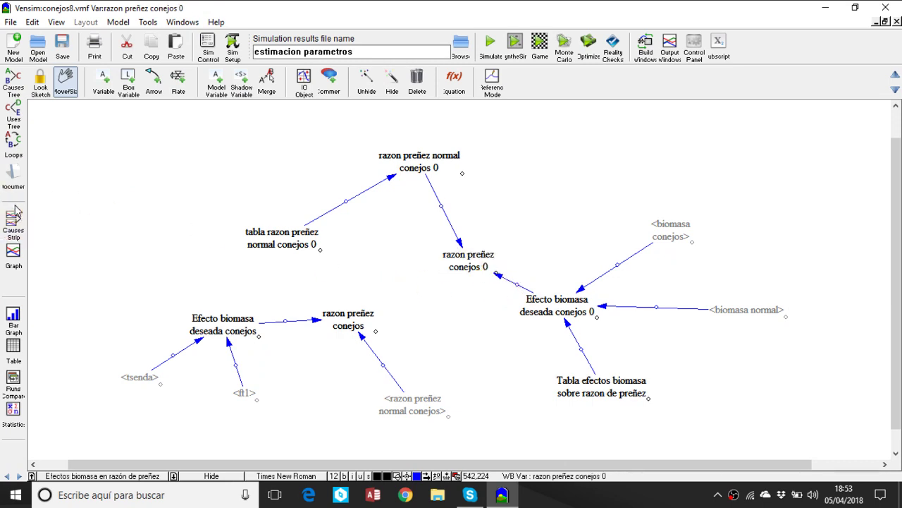
left_click(15, 177)
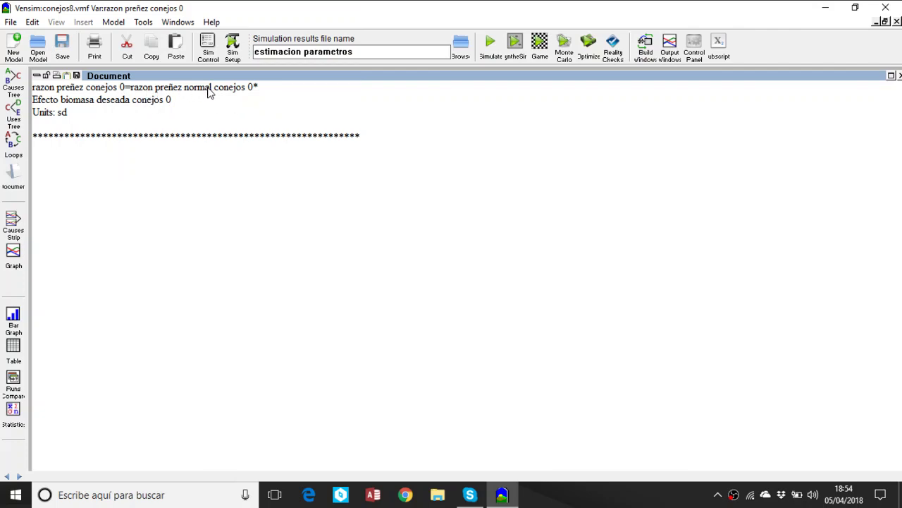
left_click(100, 101)
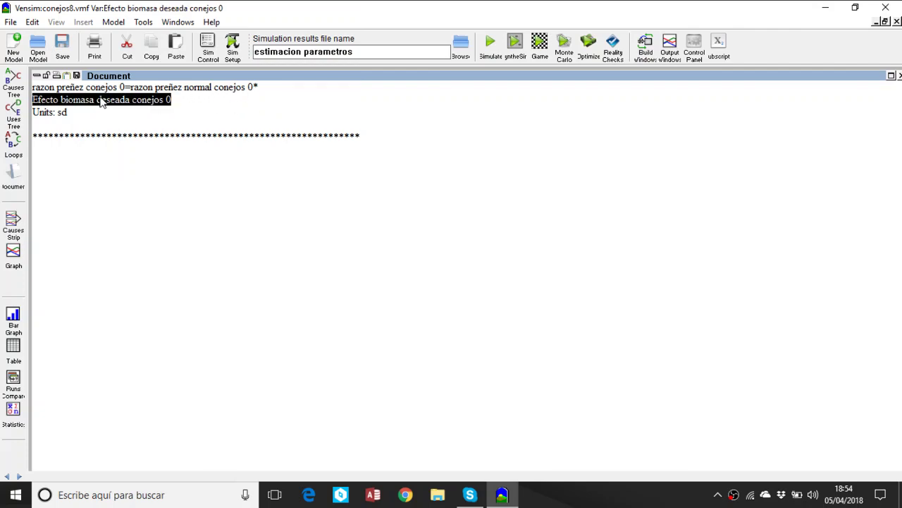
left_click(14, 176)
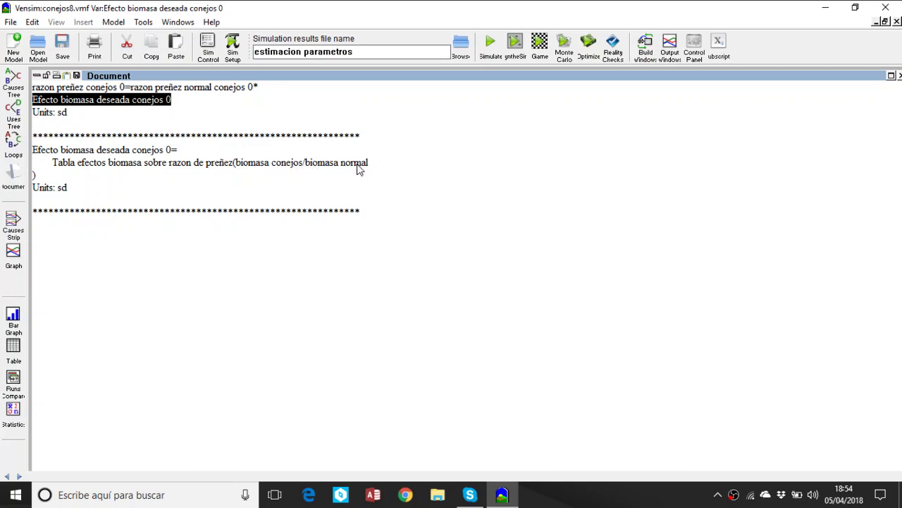
left_click(37, 76)
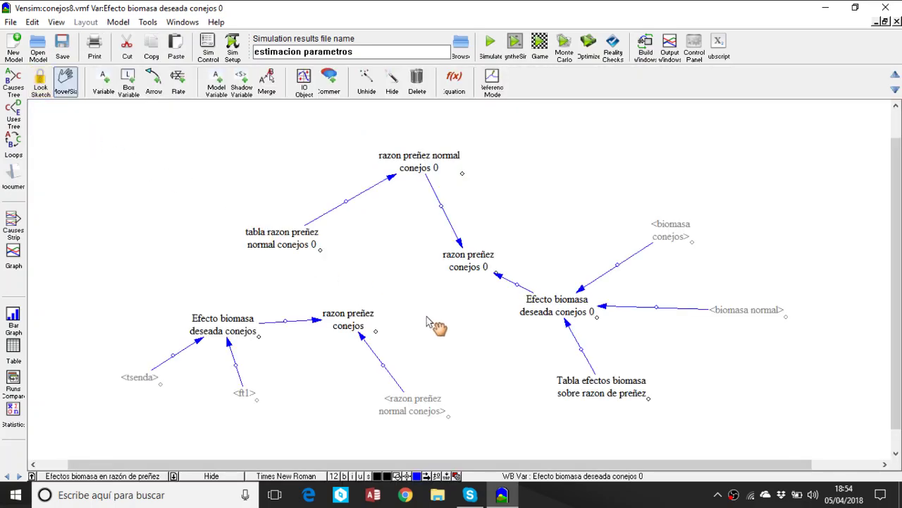
- Open the lookup Tabla efectos biomasa sobre razon de preñez and display it as a graph
left_click(455, 79)
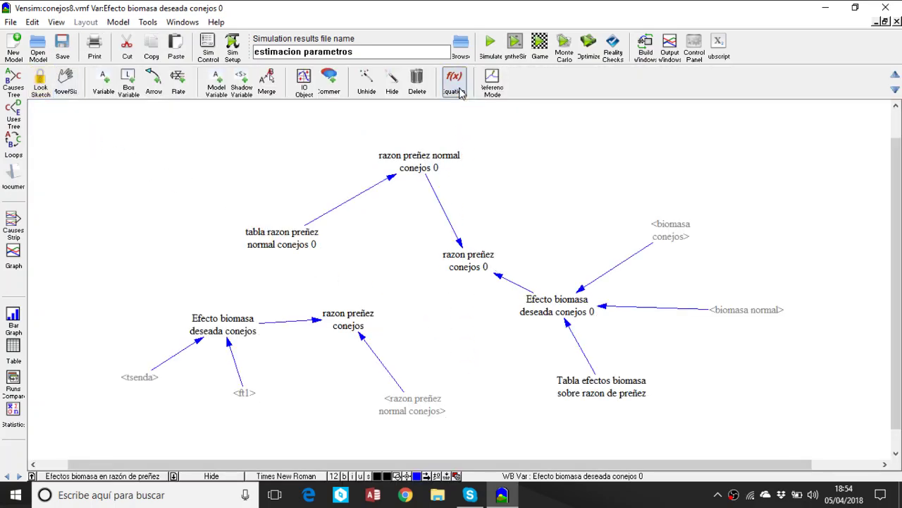
left_click(603, 395)
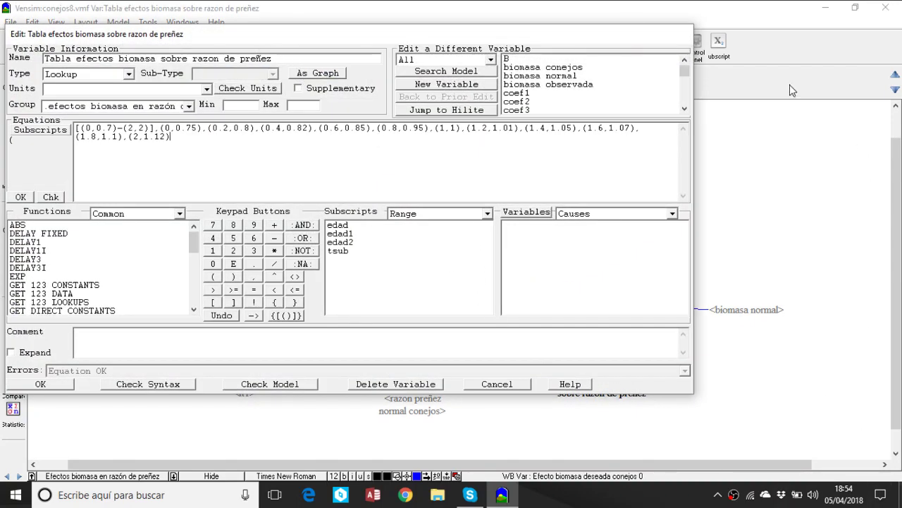
left_click(328, 75)
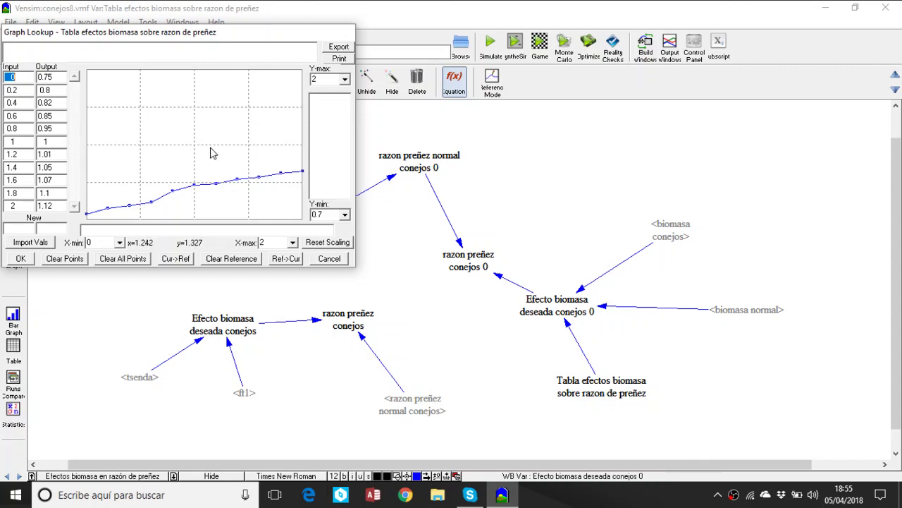
- Set the maximum Y value of the Tabla efectos biomasa sobre razon de preñez graph to 1.2 and accept the lookup
left_click(330, 81)
type("1.")
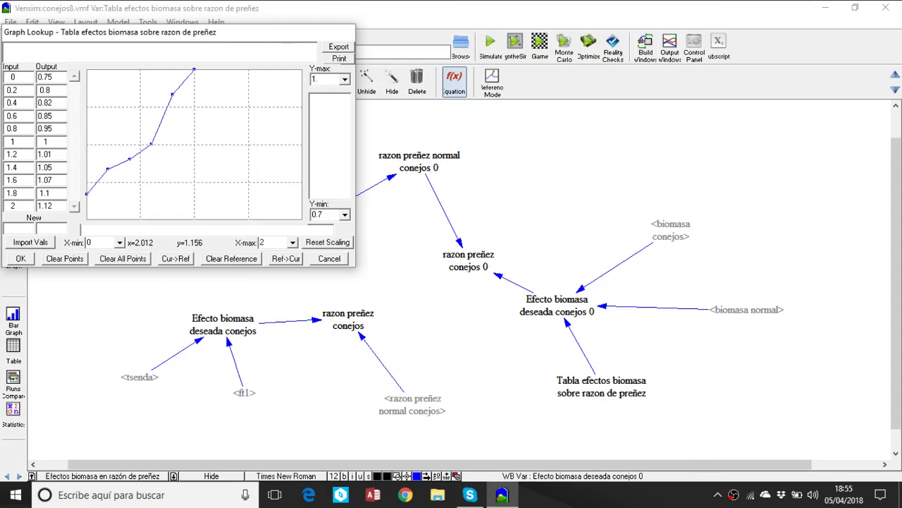
type("2")
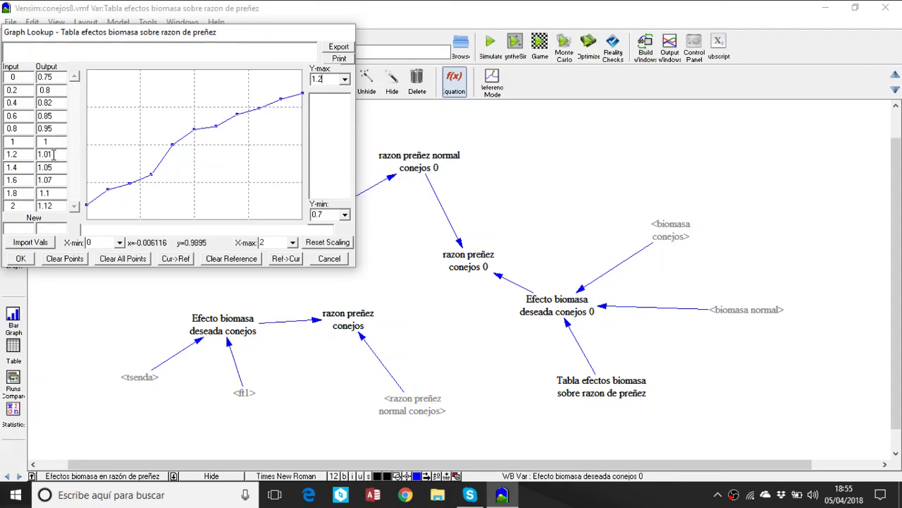
left_click(21, 258)
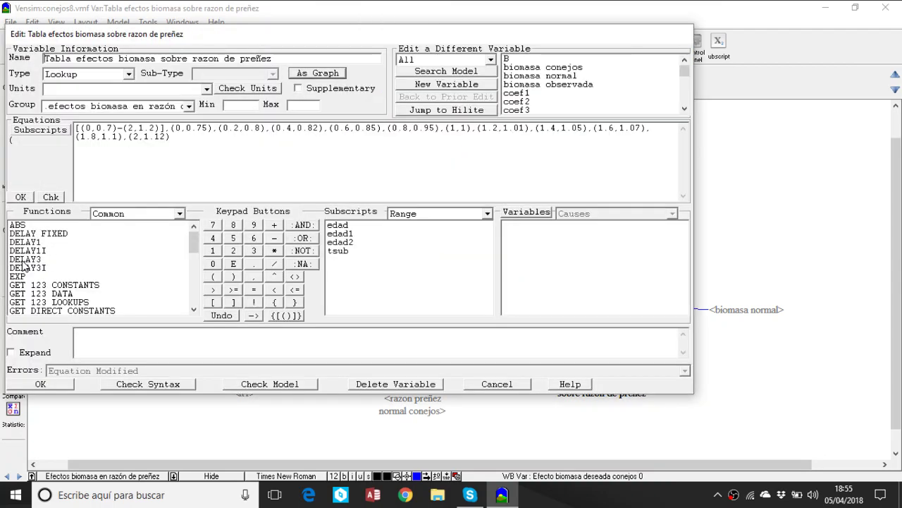
left_click(41, 384)
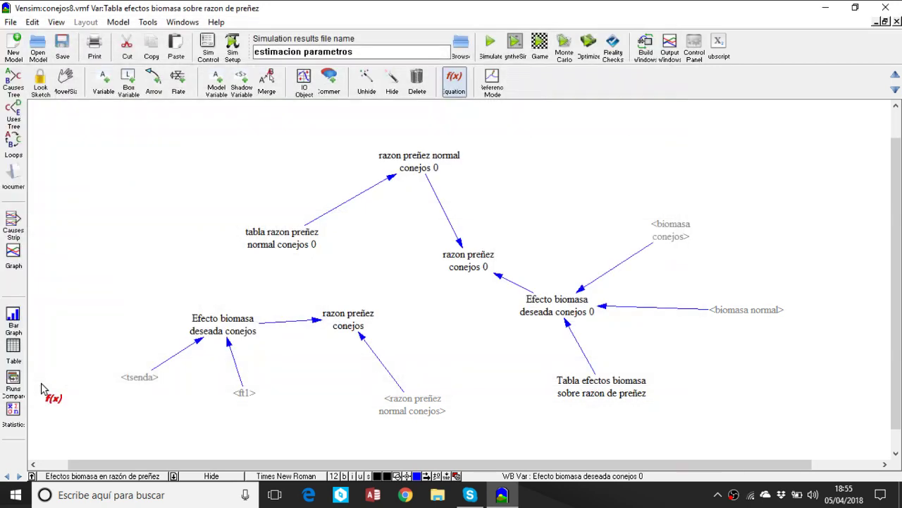
- Switch to the Diagrama general view and document the equation of Paso de edad conejos, closing the output after reading it
left_click(31, 477)
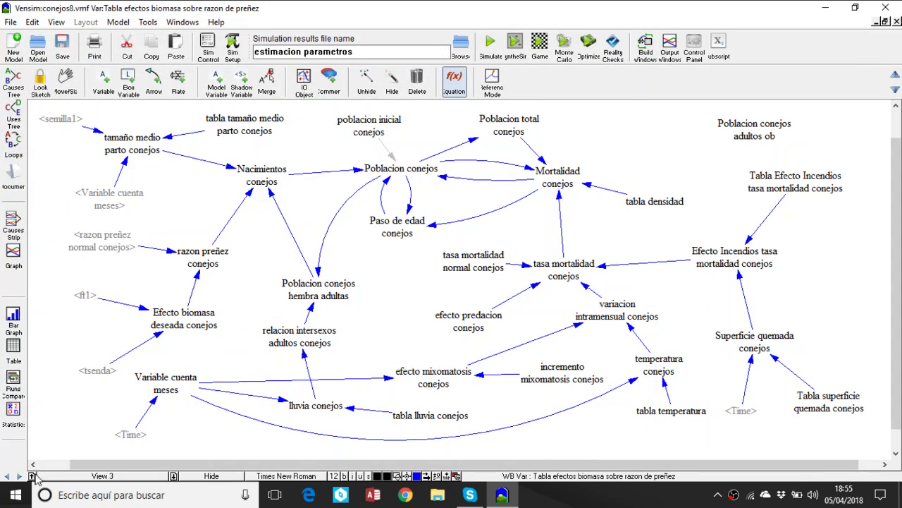
left_click(32, 476)
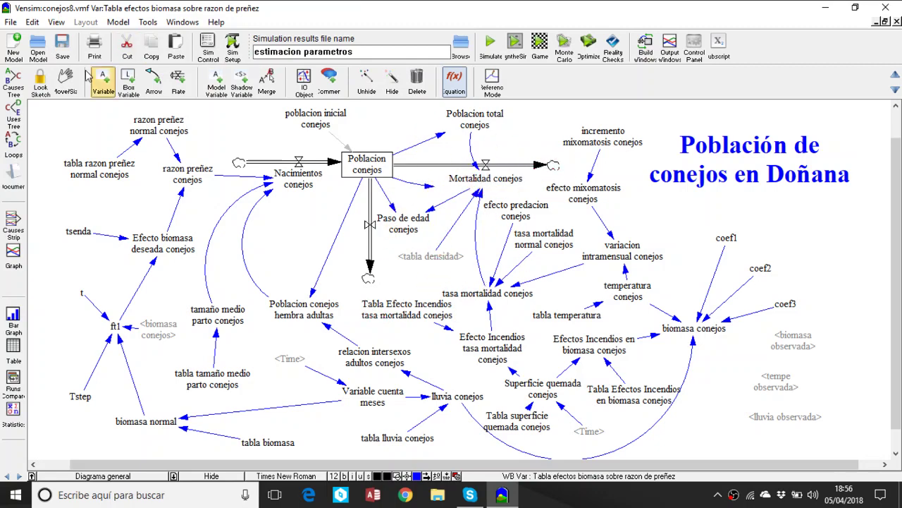
left_click(65, 79)
left_click(414, 215)
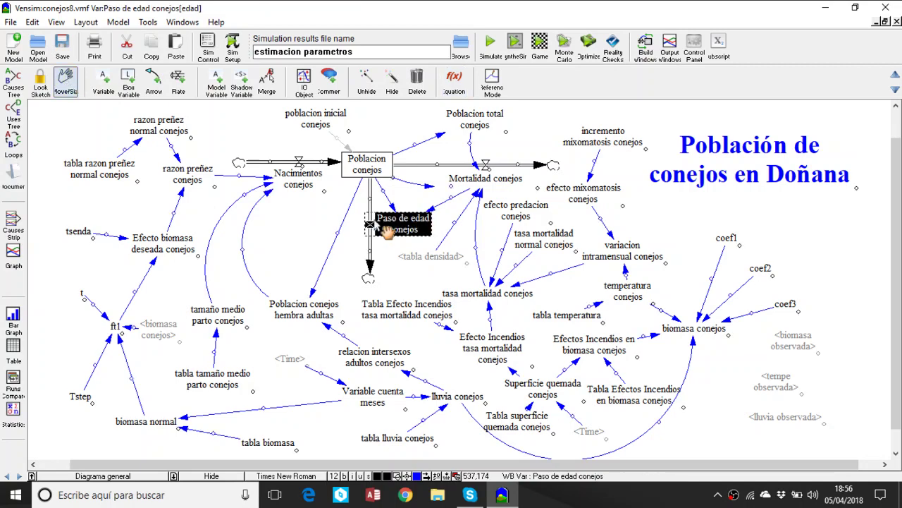
left_click(14, 180)
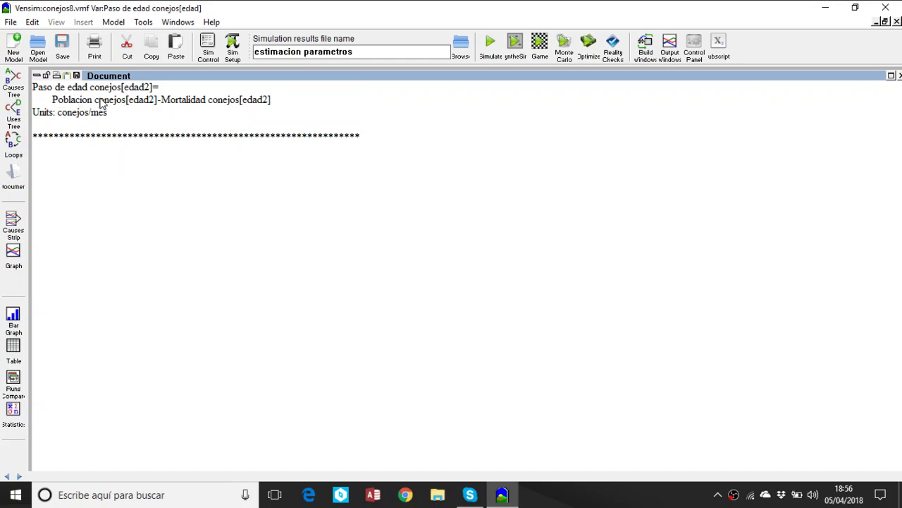
left_click(36, 76)
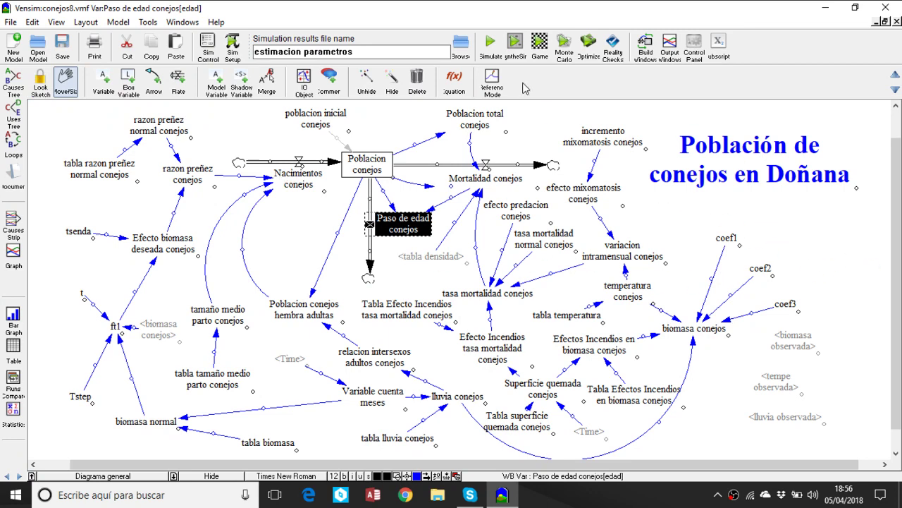
- Document the equations of Mortalidad conejos, tasa mortalidad conejos and variacion intramensual conejos
left_click(505, 184)
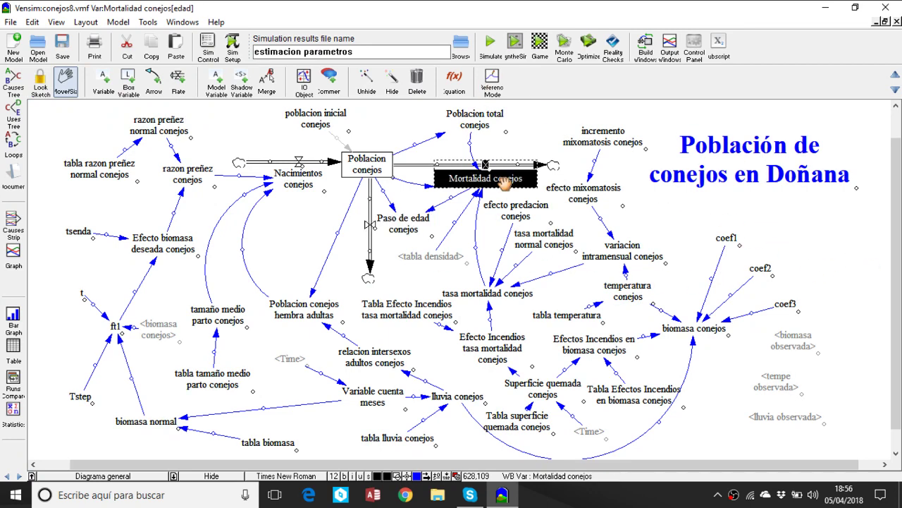
left_click(8, 176)
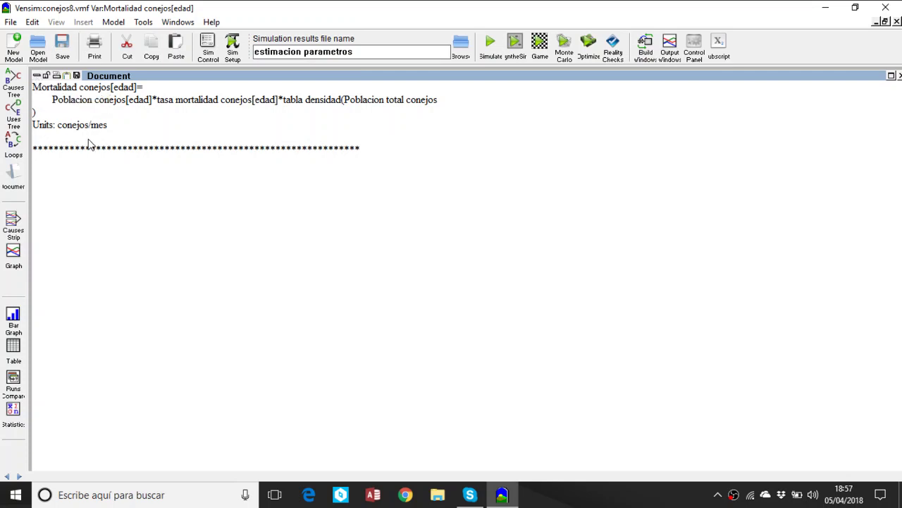
double_click(208, 105)
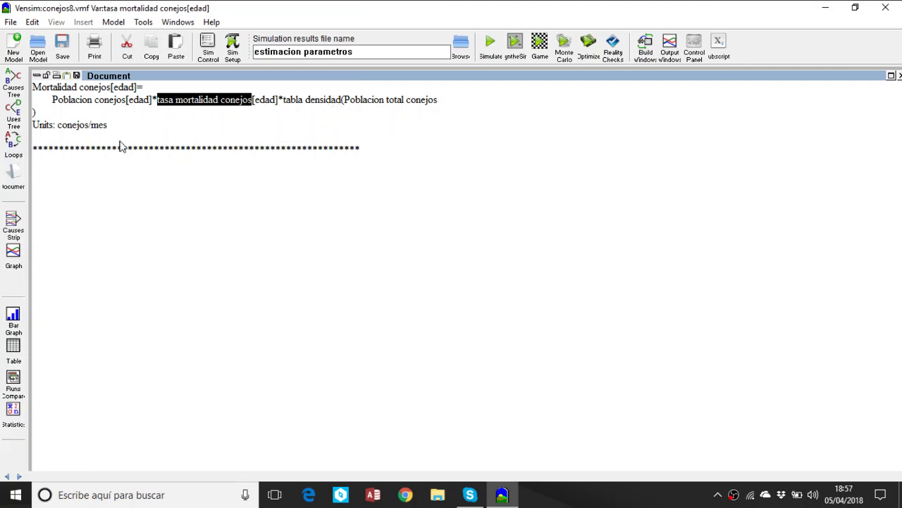
left_click(9, 190)
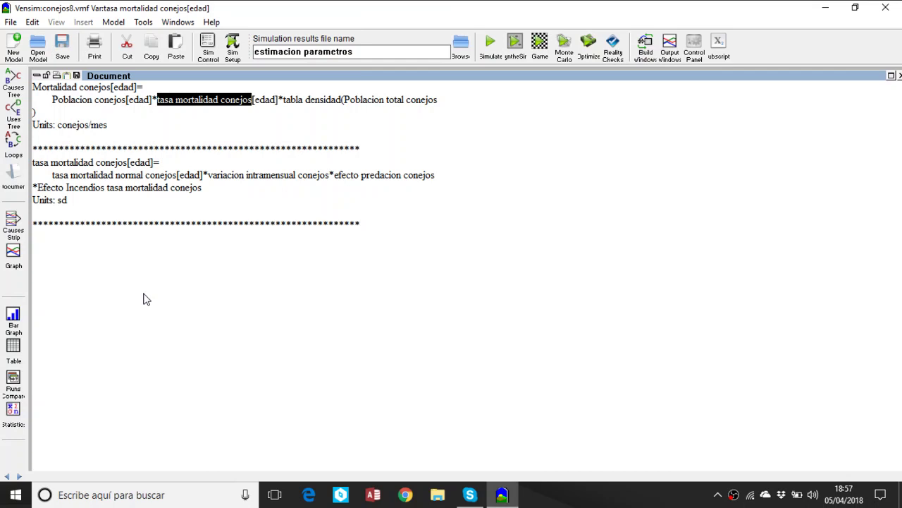
left_click(237, 177)
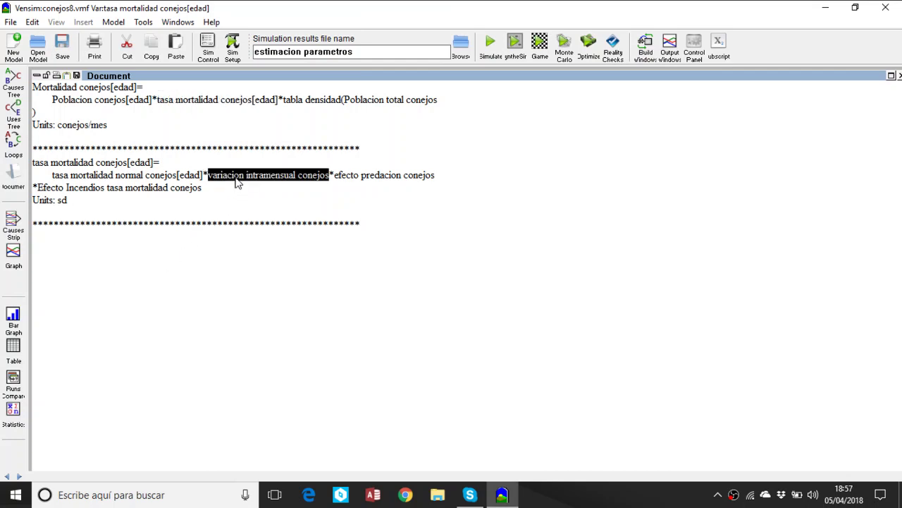
left_click(23, 185)
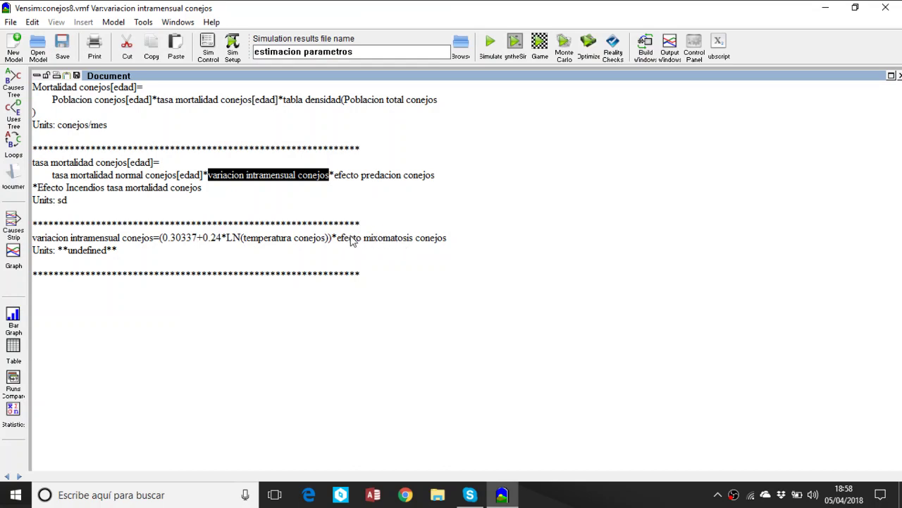
- Add the equations of efecto mixomatosis conejos and incremento mixomatosis conejos to the document output
left_click(382, 240)
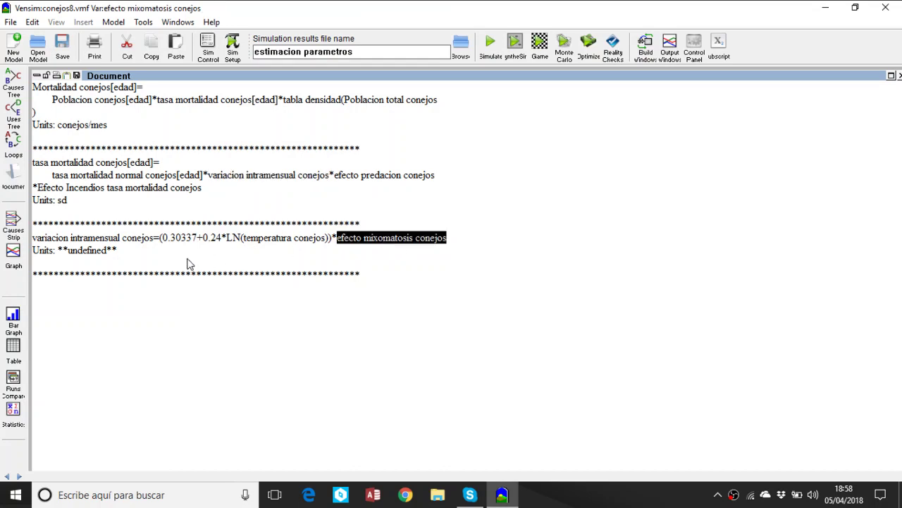
left_click(21, 172)
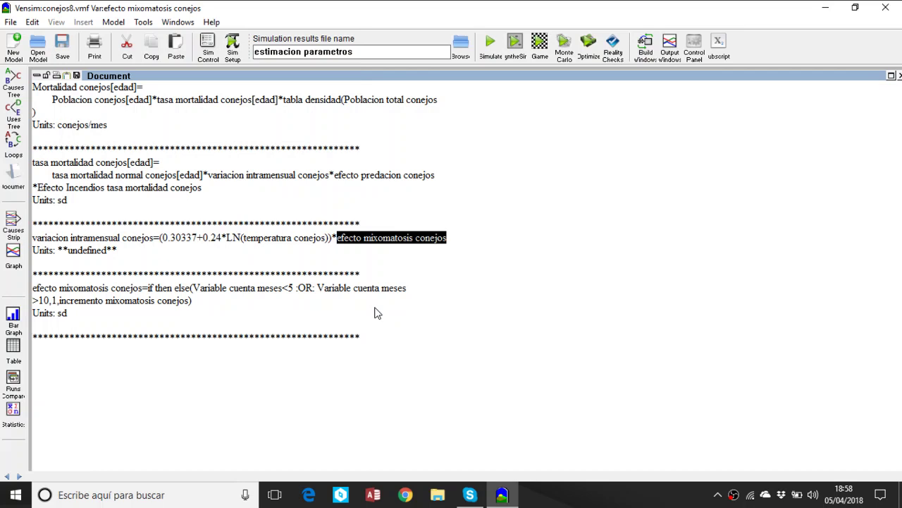
left_click(152, 303)
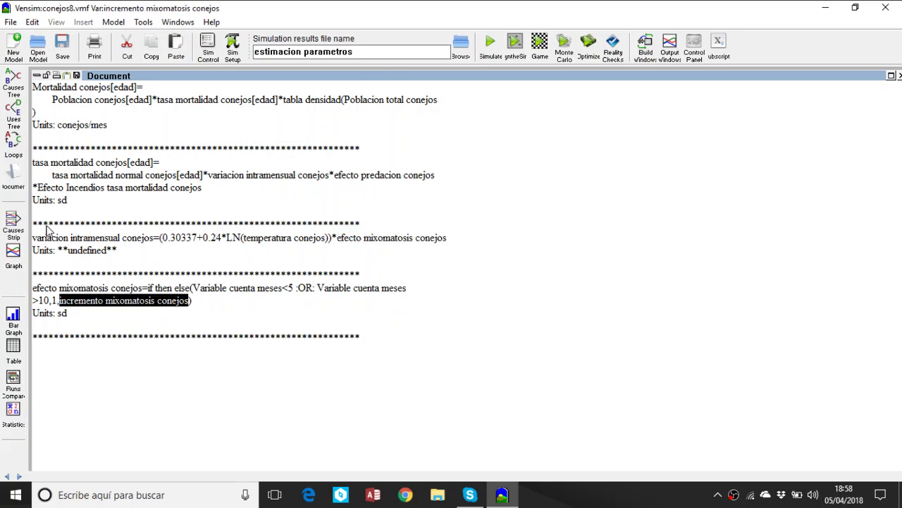
left_click(14, 178)
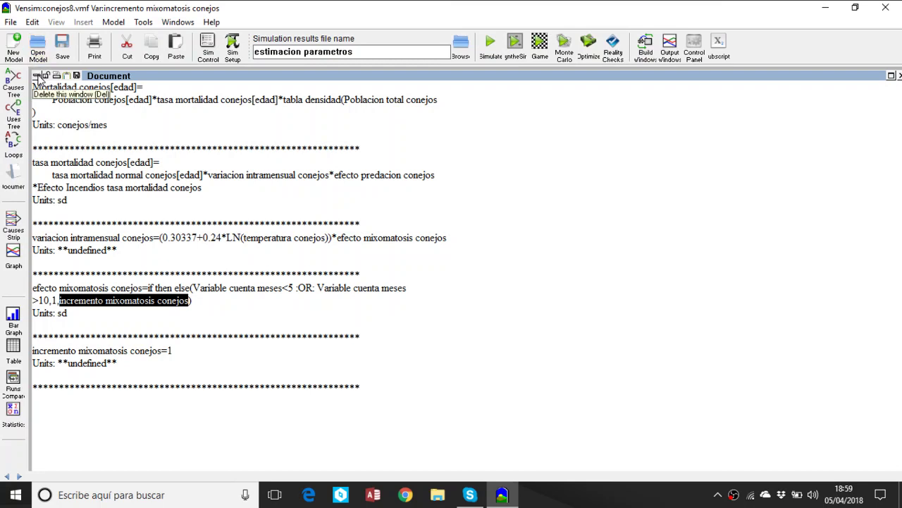
- Document the equations of efecto predacion conejos and Efecto Incendios tasa mortalidad conejos, and close the document output
left_click(383, 177)
left_click(25, 188)
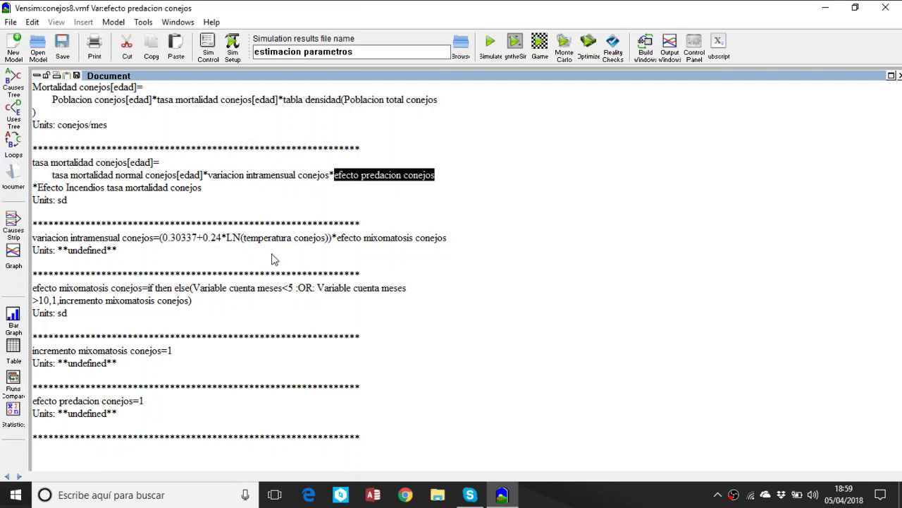
left_click(79, 194)
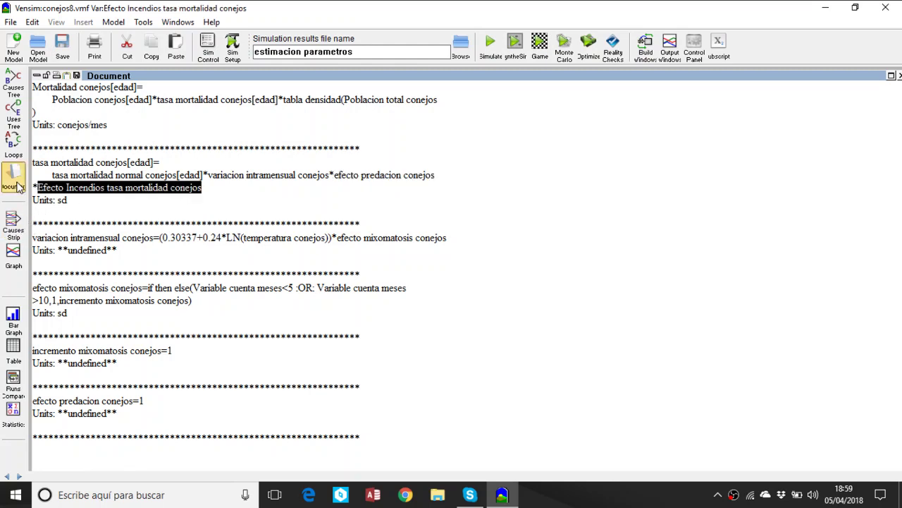
left_click(16, 191)
scroll(367, 361, "down", 1)
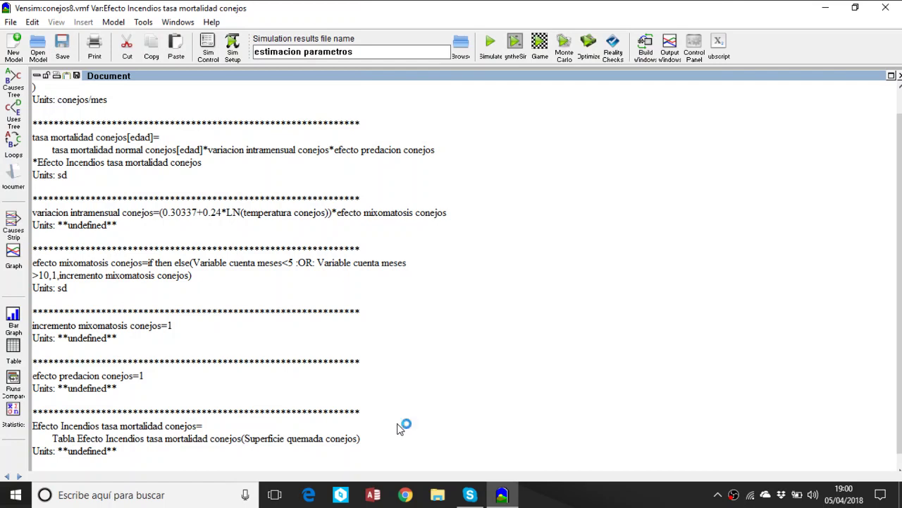
left_click(39, 80)
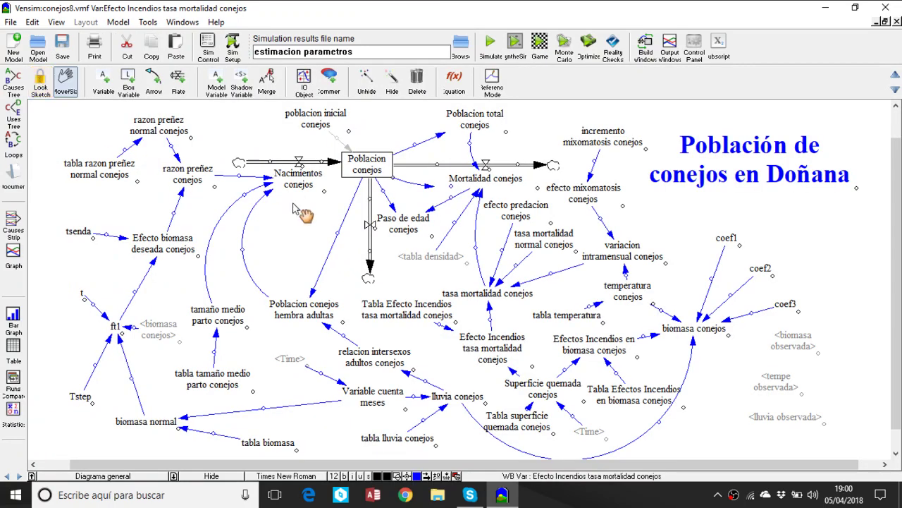